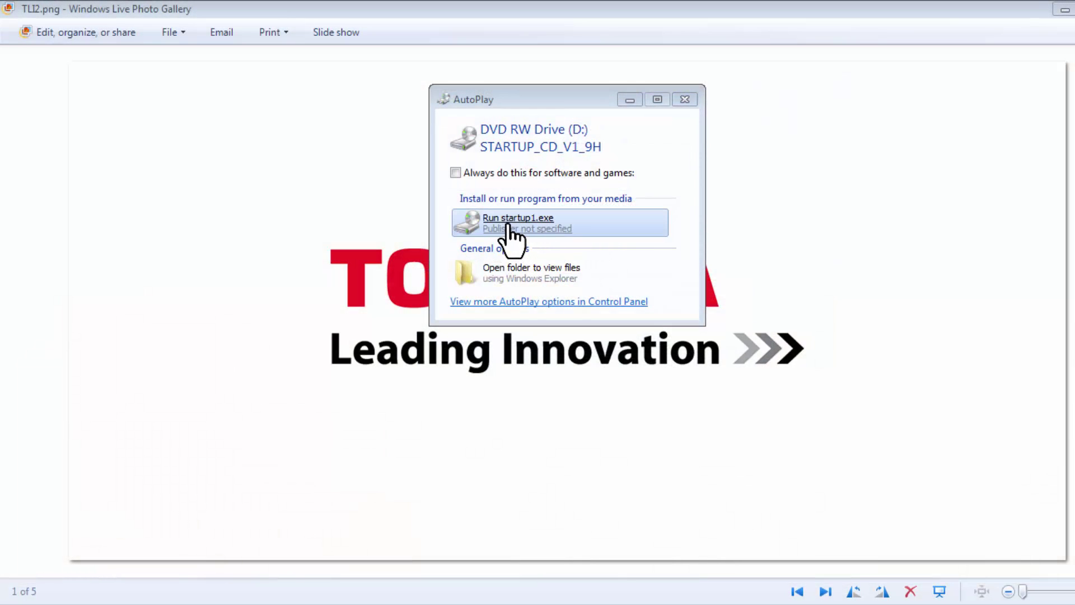
Step: Run startup1.exe from the STARTUP_CD_V1_9H disc via the AutoPlay prompt
click(510, 230)
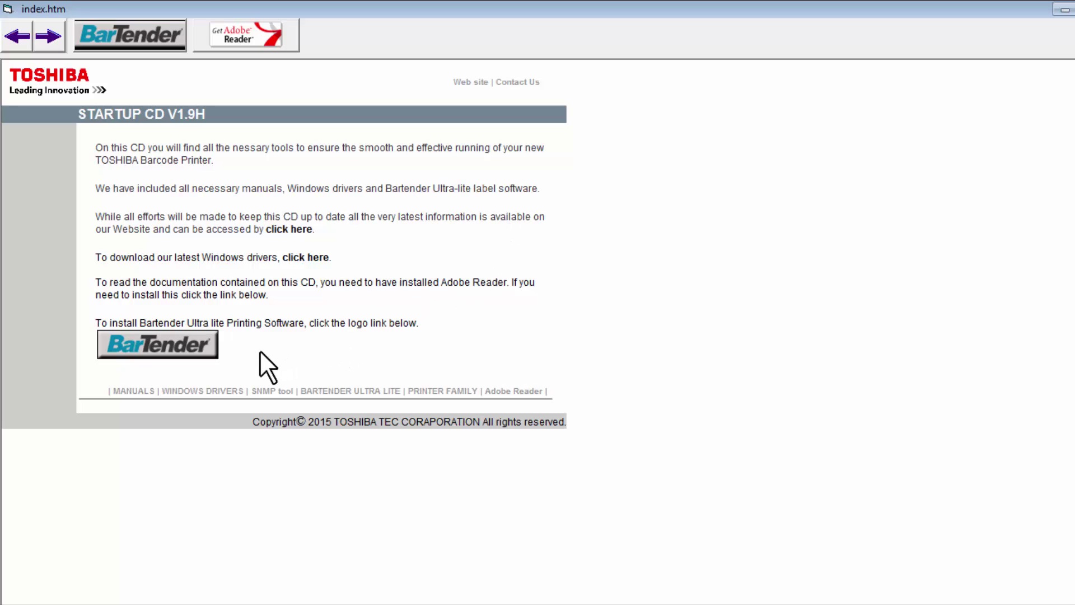
Step: Go to the BarTender Ultra Lite page from the Startup CD index
click(198, 344)
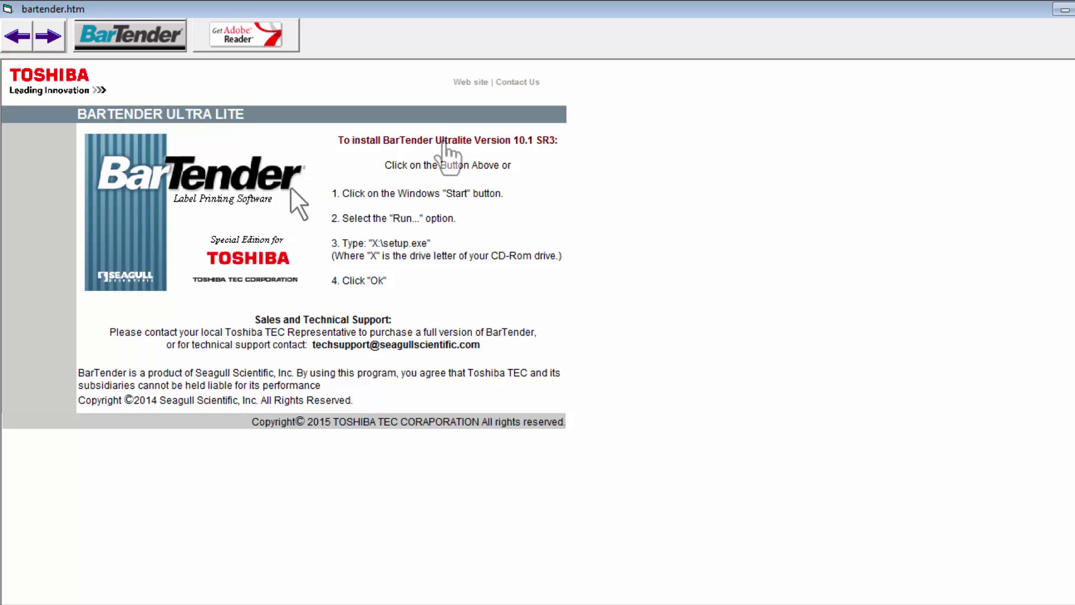
Step: Launch the BarTender UltraLite setup.exe and allow it past both security warnings
click(443, 140)
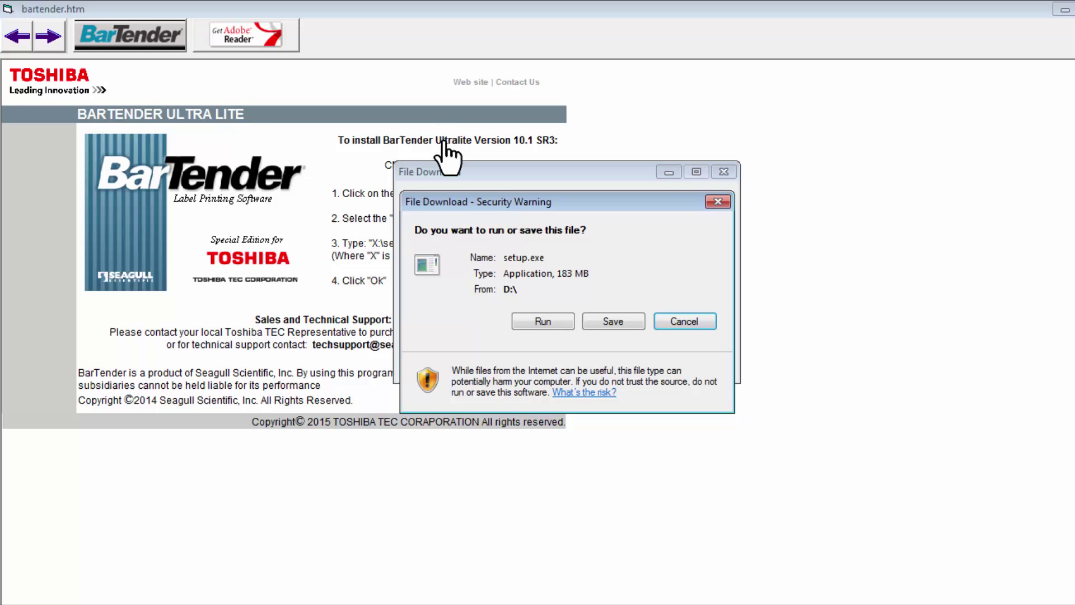
click(564, 323)
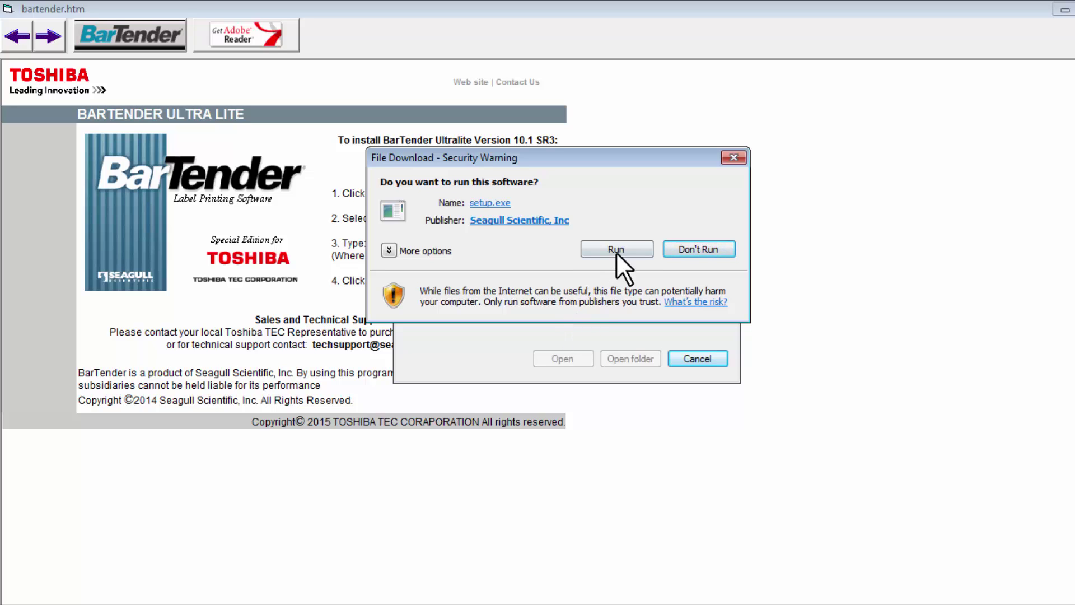
click(636, 251)
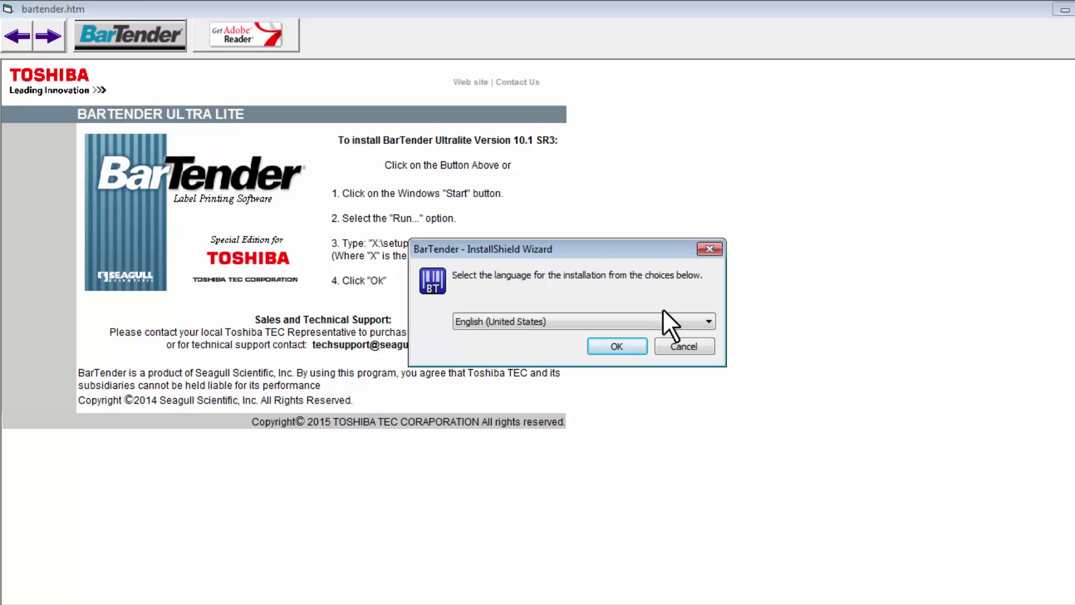
Step: Keep English (United States) as the installation language and confirm it
click(703, 321)
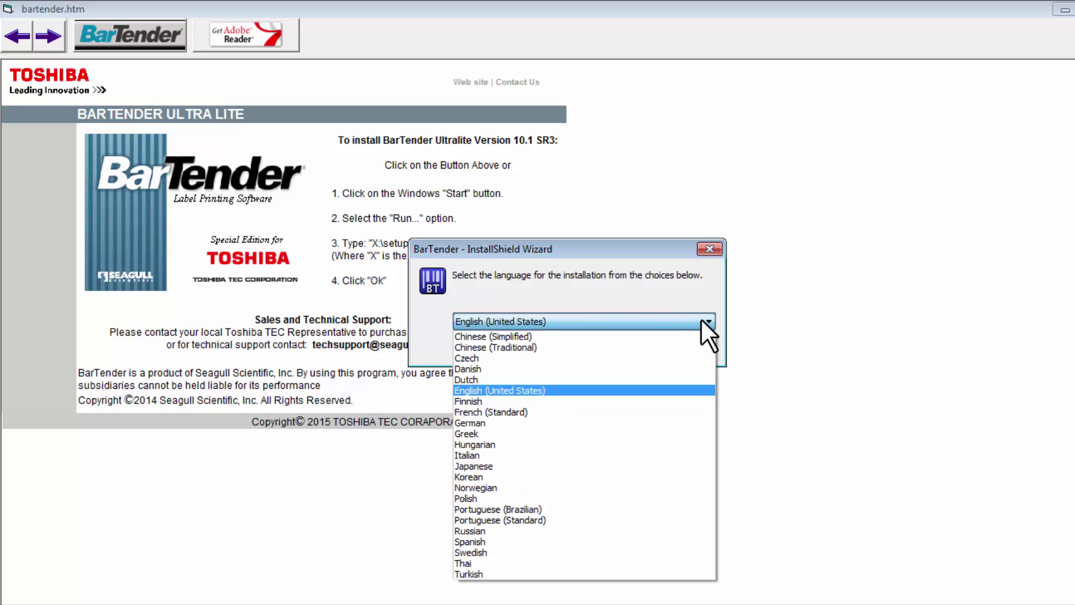
click(702, 321)
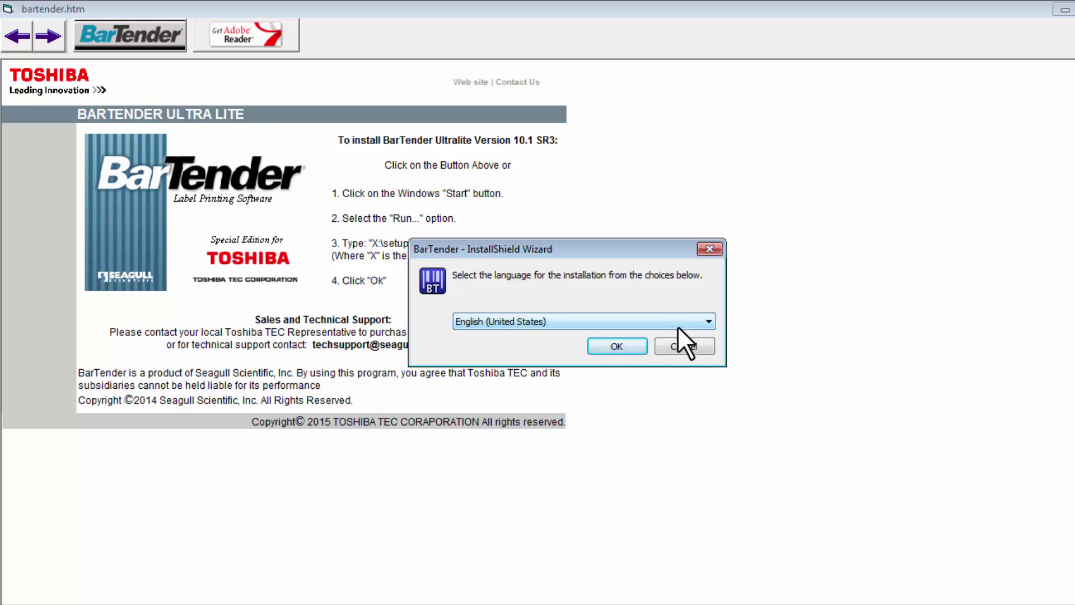
click(637, 344)
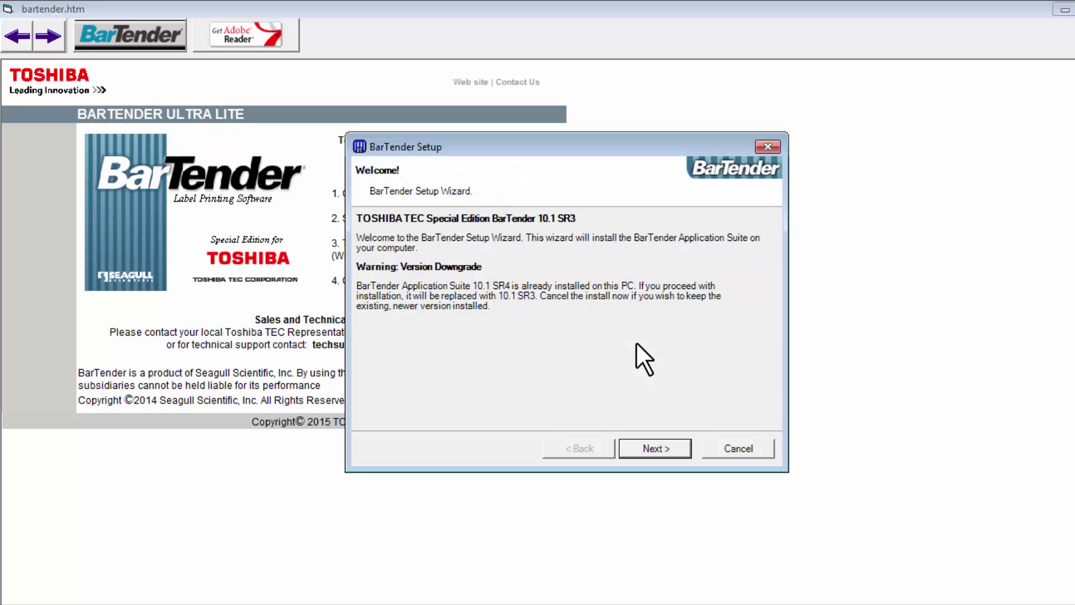
Step: Accept the license and install BarTender with the default features and location
click(666, 448)
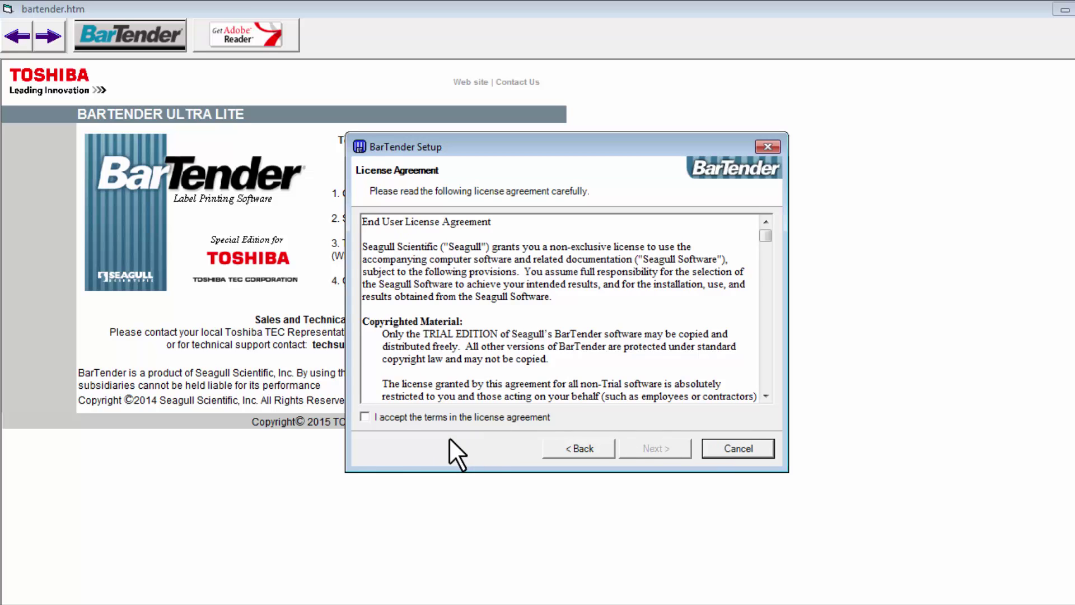
click(365, 416)
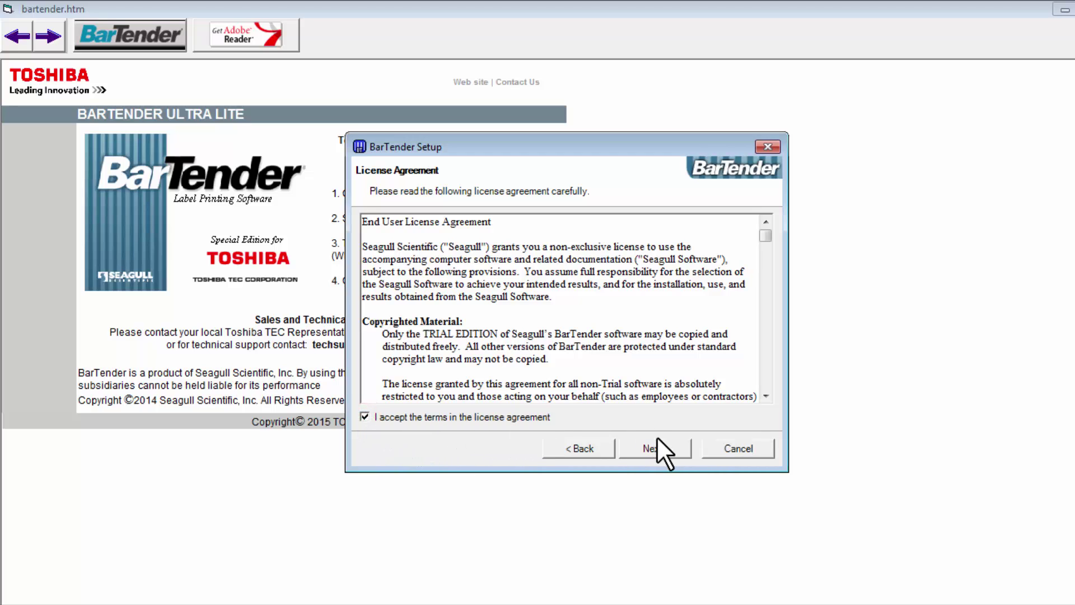
click(674, 445)
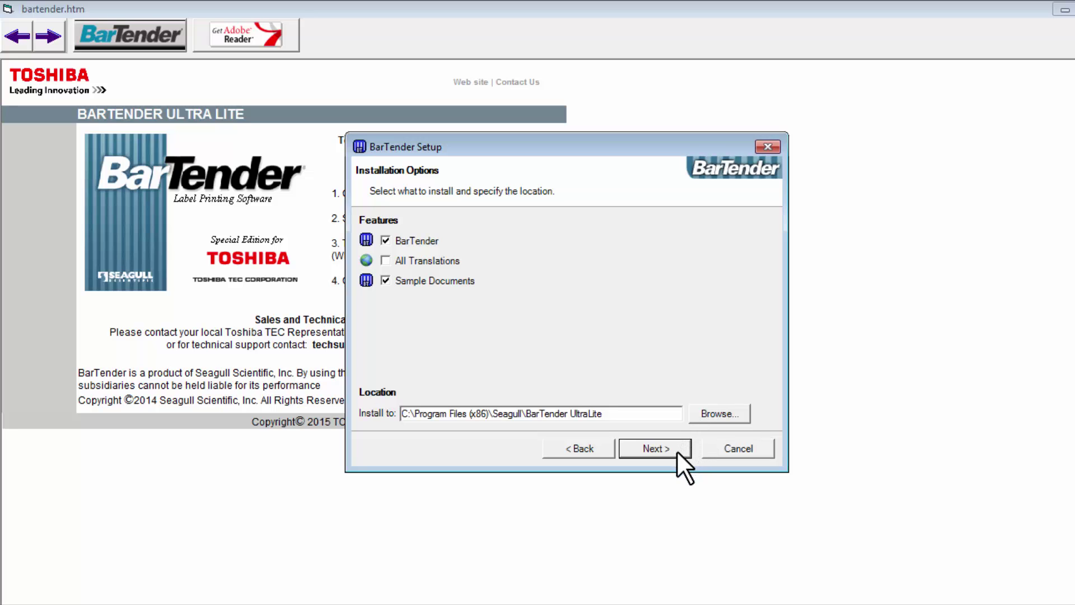
click(657, 448)
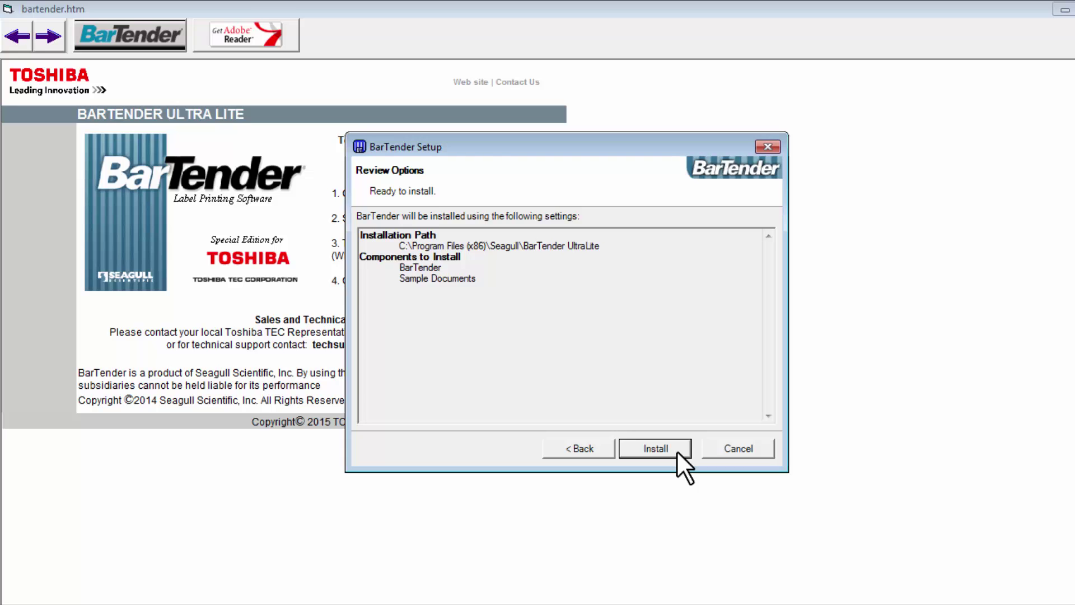
click(676, 450)
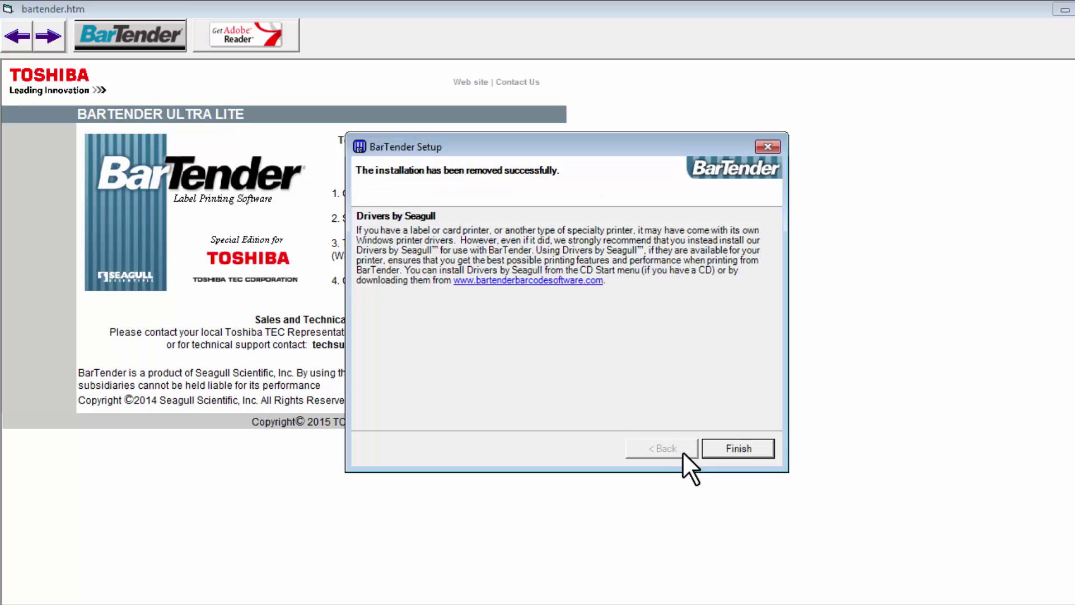
Step: Finish removing the old version, then close the completed BarTender installation wizard
click(760, 450)
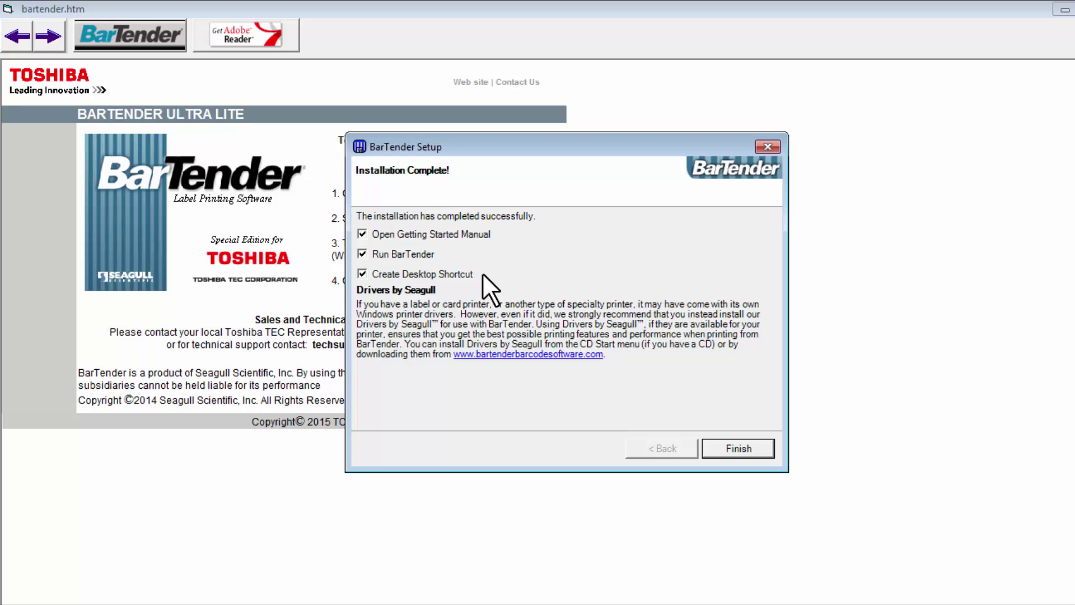
click(761, 449)
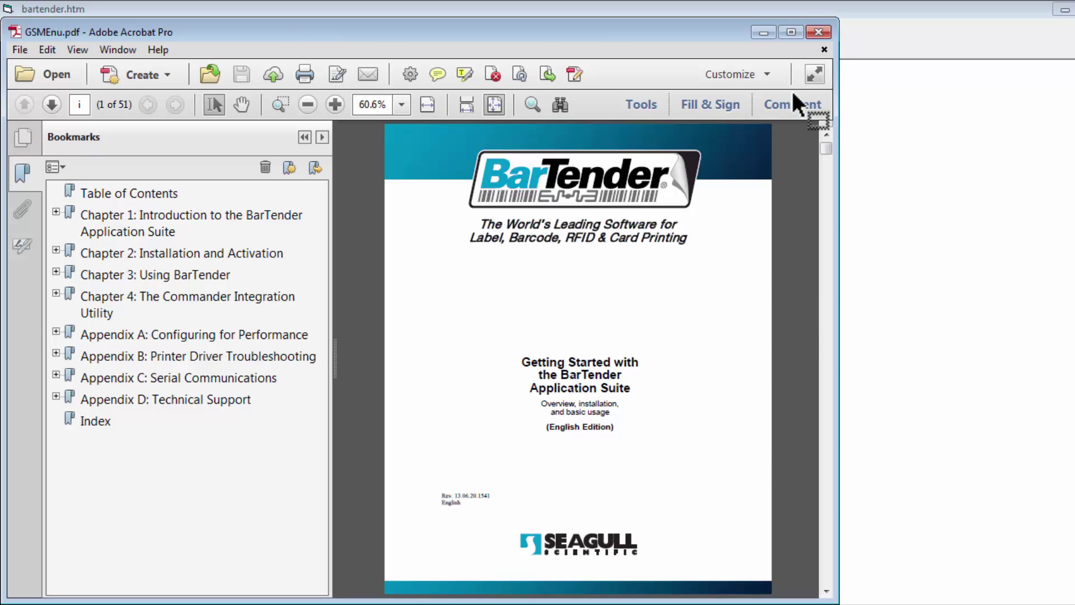
Step: Minimize the GSMEnu.pdf Getting Started manual in Acrobat
click(766, 32)
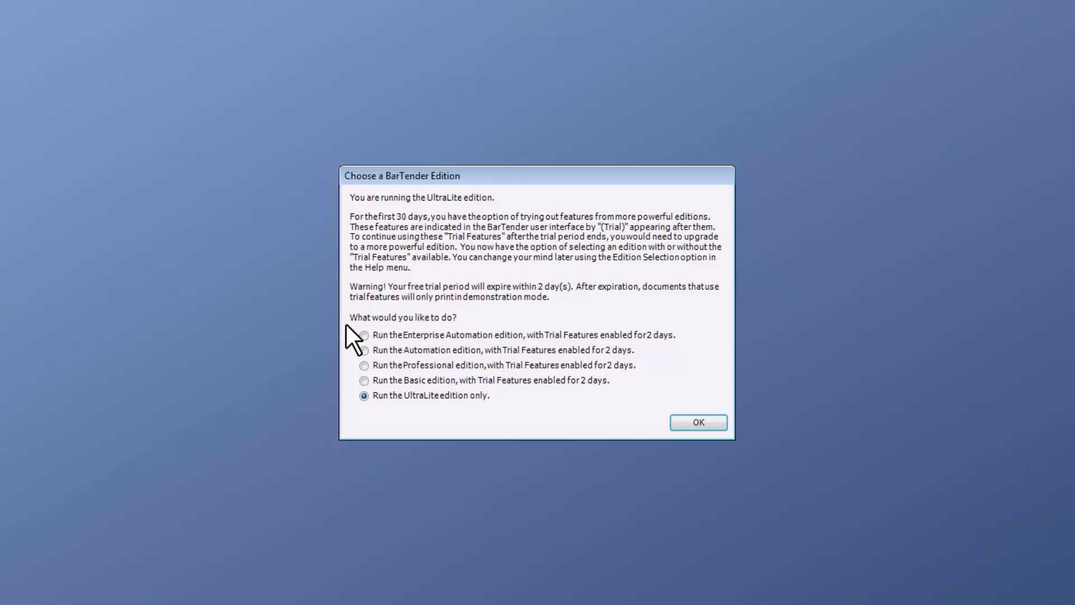
Step: Choose the Automation trial edition instead of Enterprise Automation and confirm
click(364, 335)
click(364, 351)
click(680, 422)
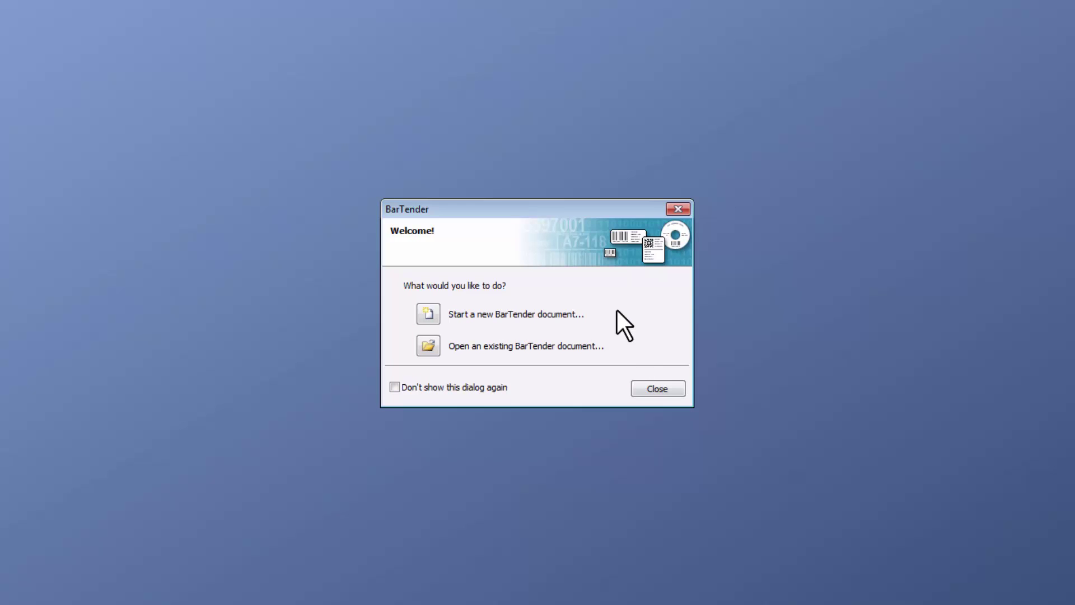
Step: Begin a new BarTender document from the Blank Template
click(428, 314)
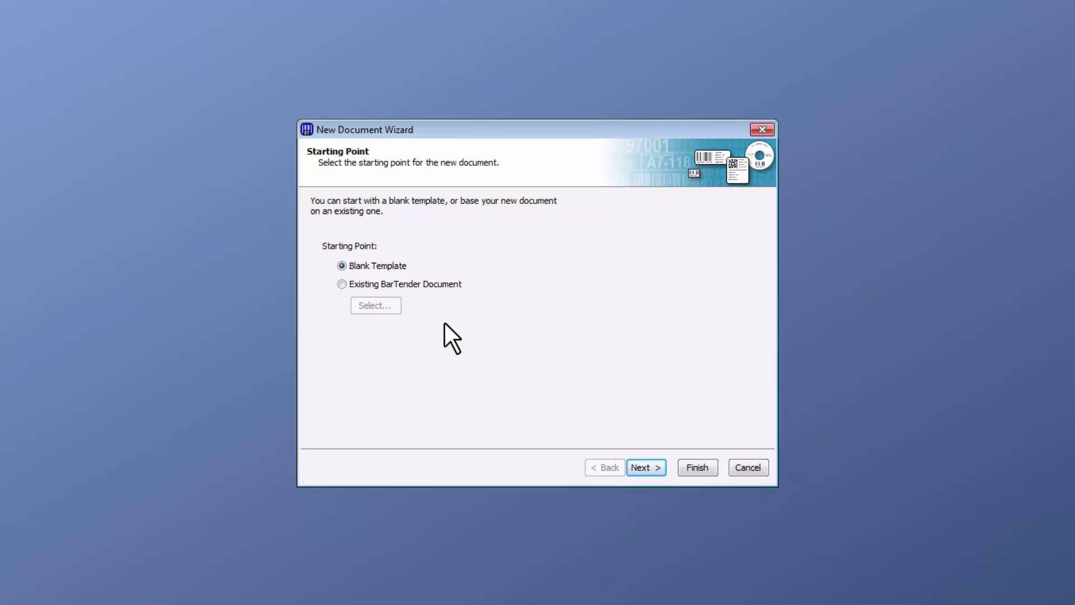
click(651, 468)
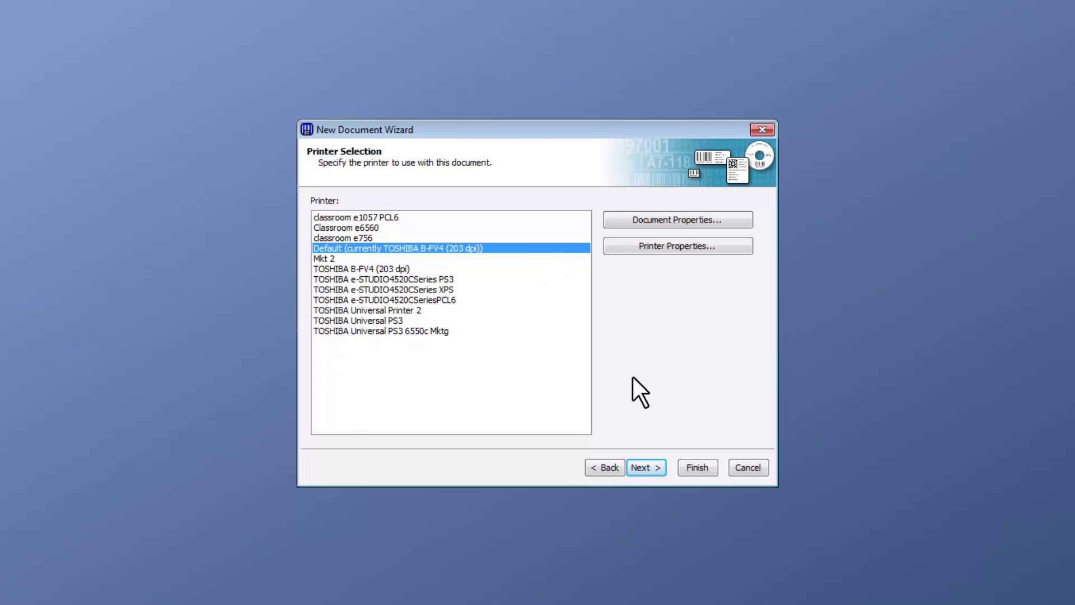
Step: Keep the default printer, pick the predefined 04.000x06.000 stock, and finish the wizard
click(647, 466)
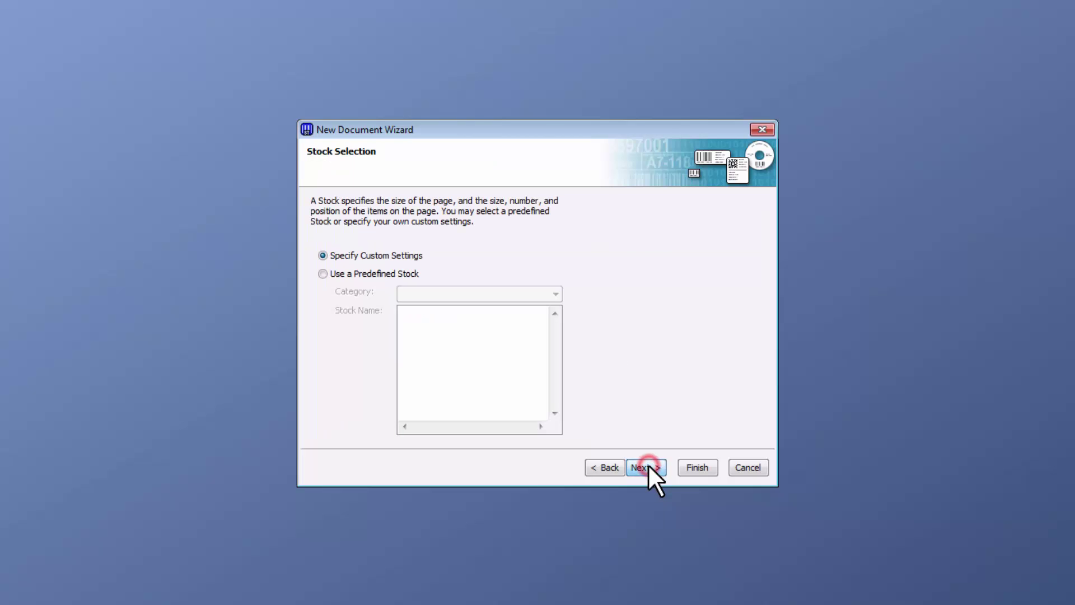
click(383, 279)
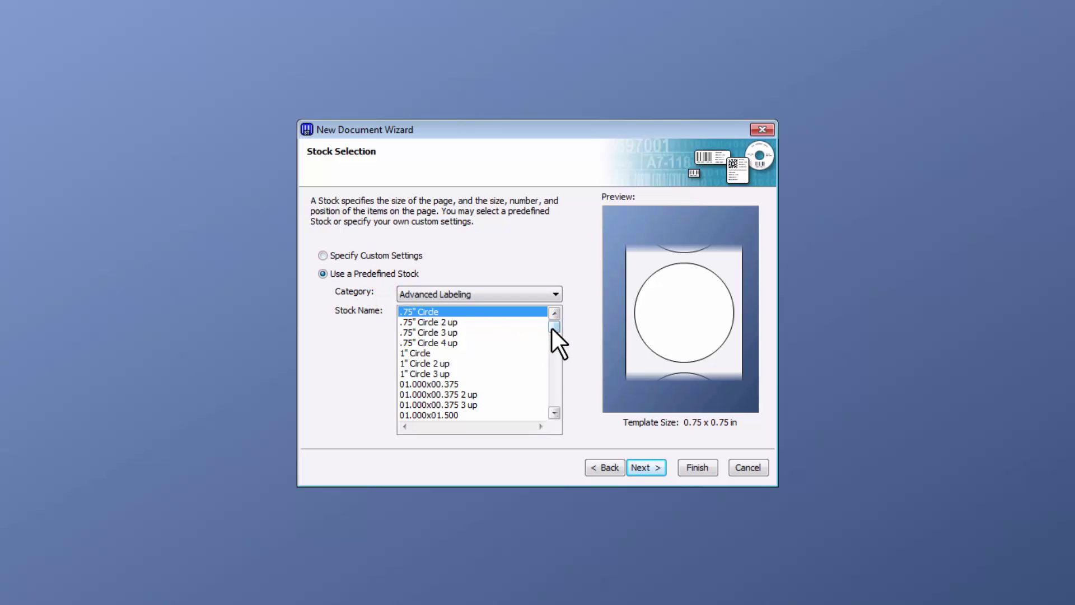
drag(552, 329, 552, 395)
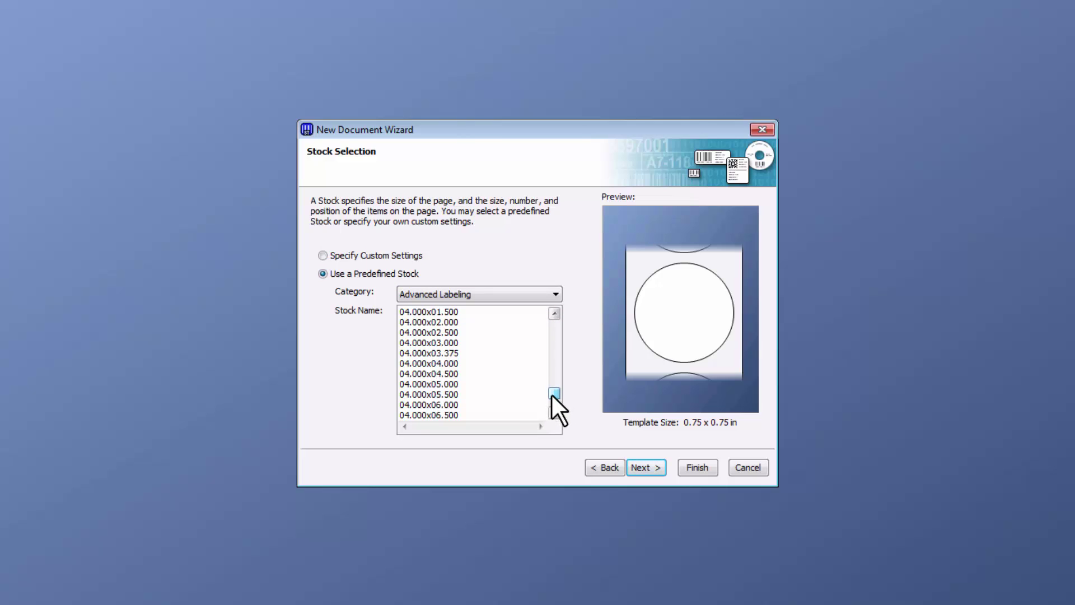
click(446, 404)
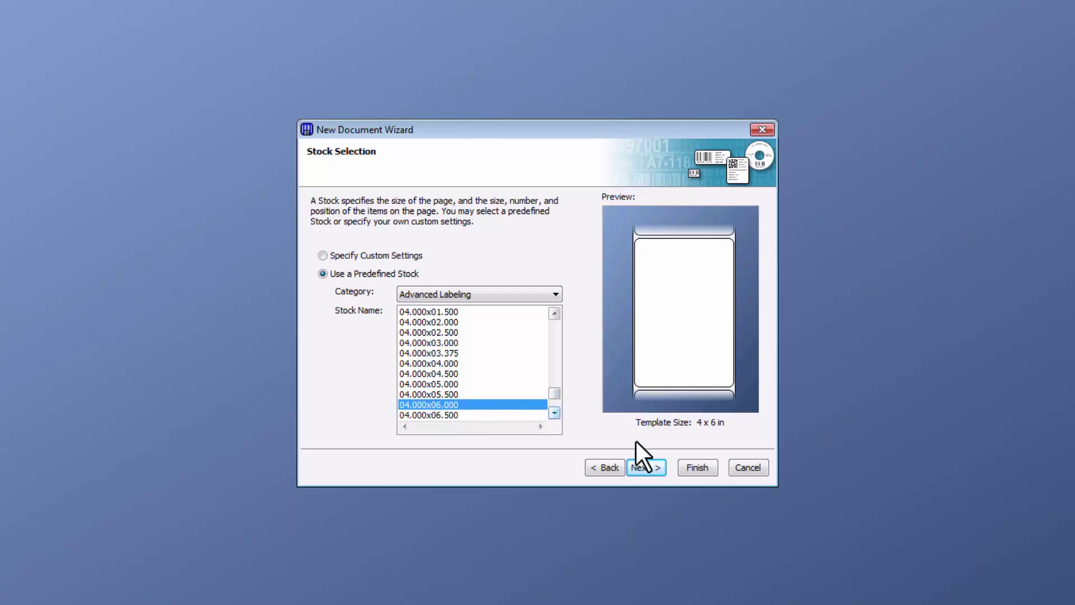
click(653, 465)
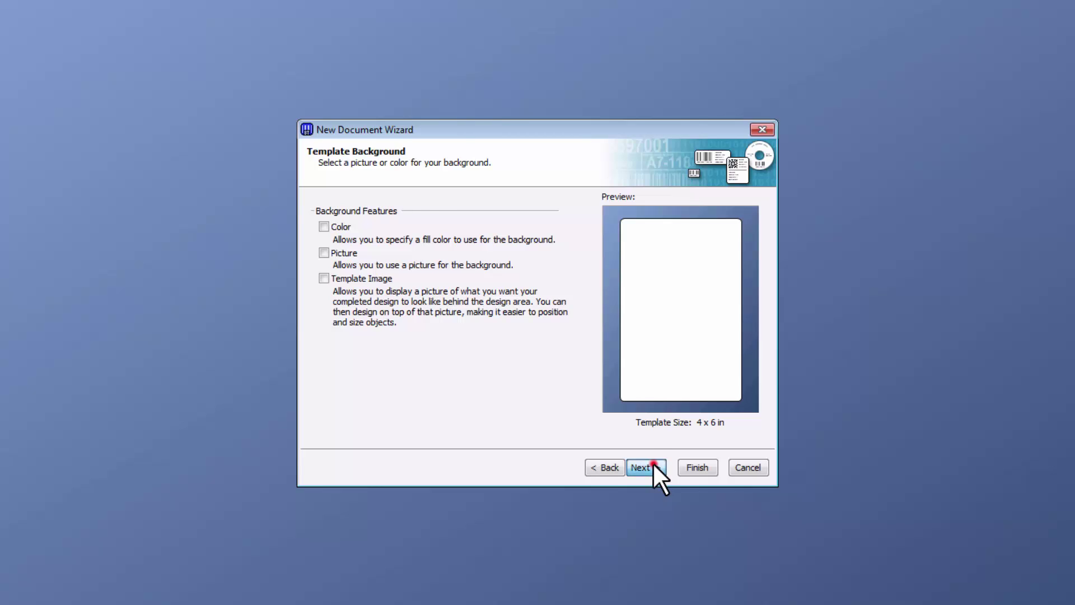
click(654, 465)
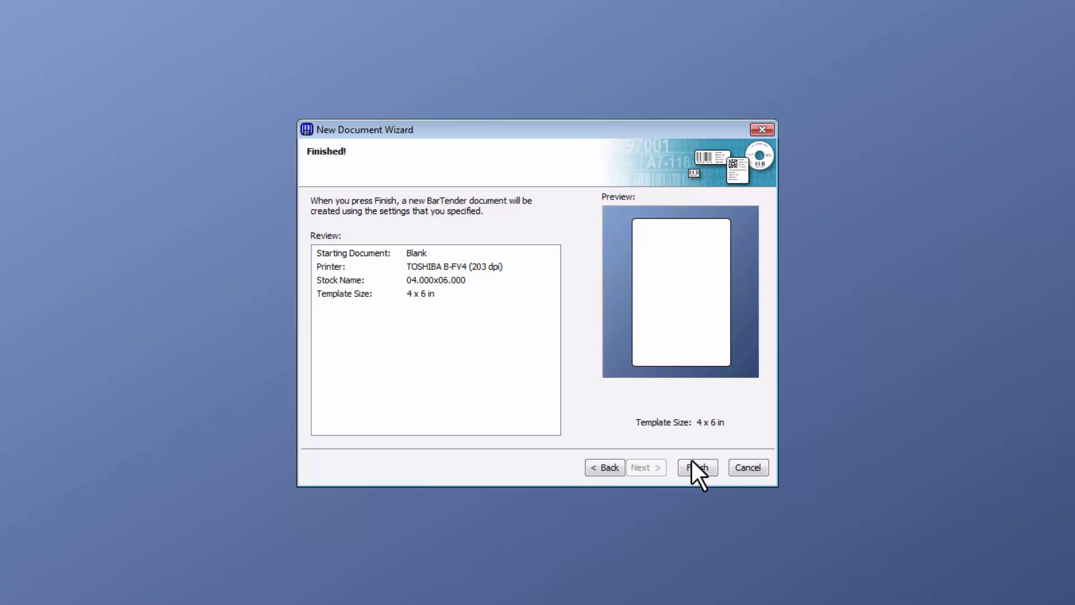
click(716, 468)
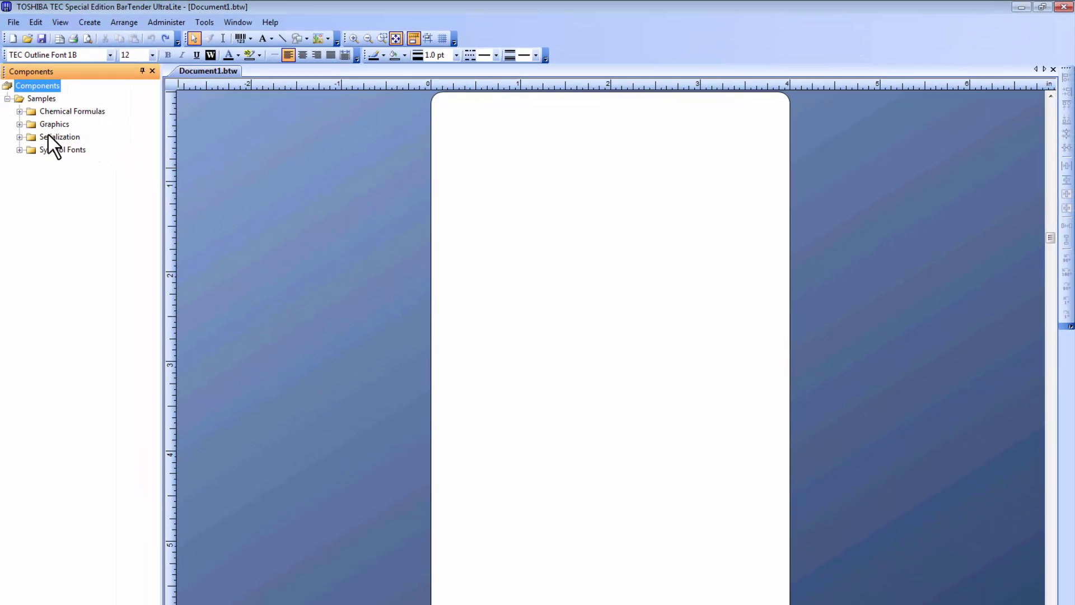
Step: Place the BarTender logo at the top, a serialized Code 128 barcode (0001) below it, and a recycle symbol underneath
click(20, 137)
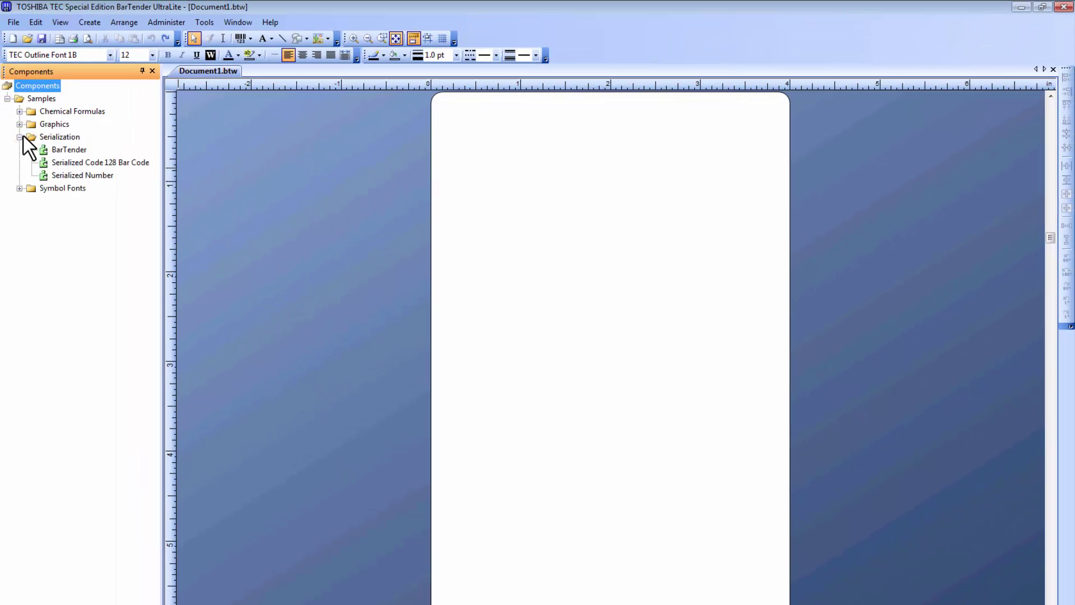
drag(52, 148, 609, 178)
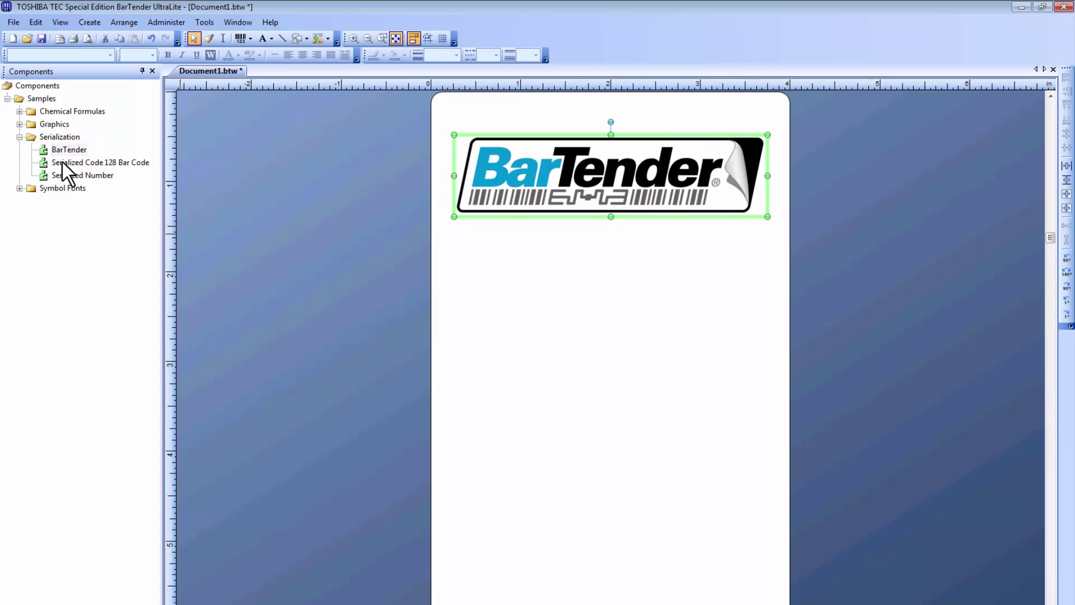
drag(62, 163, 609, 279)
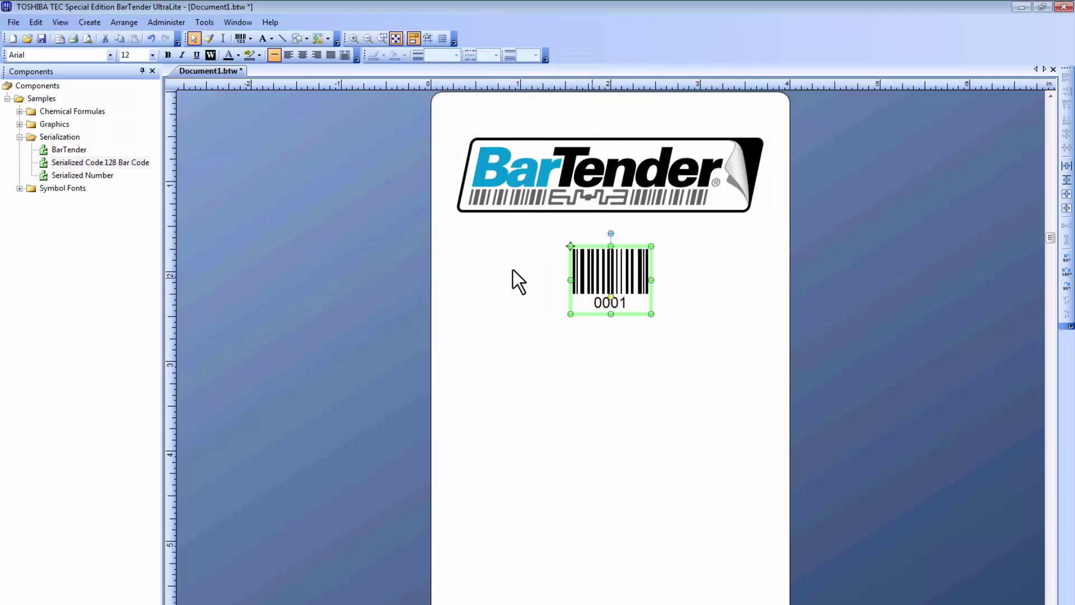
click(19, 188)
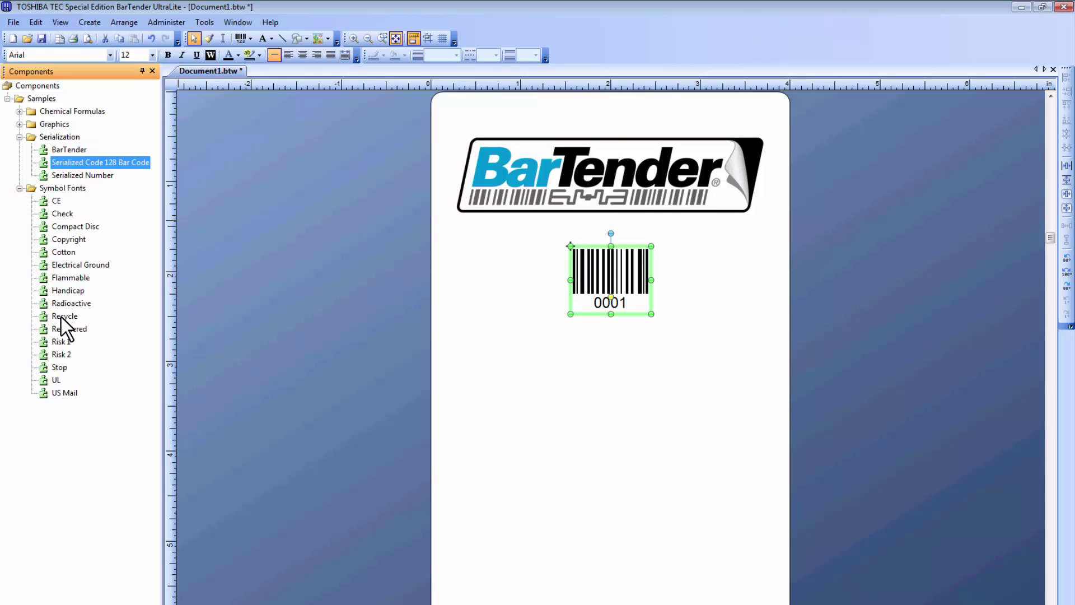
drag(62, 317, 610, 368)
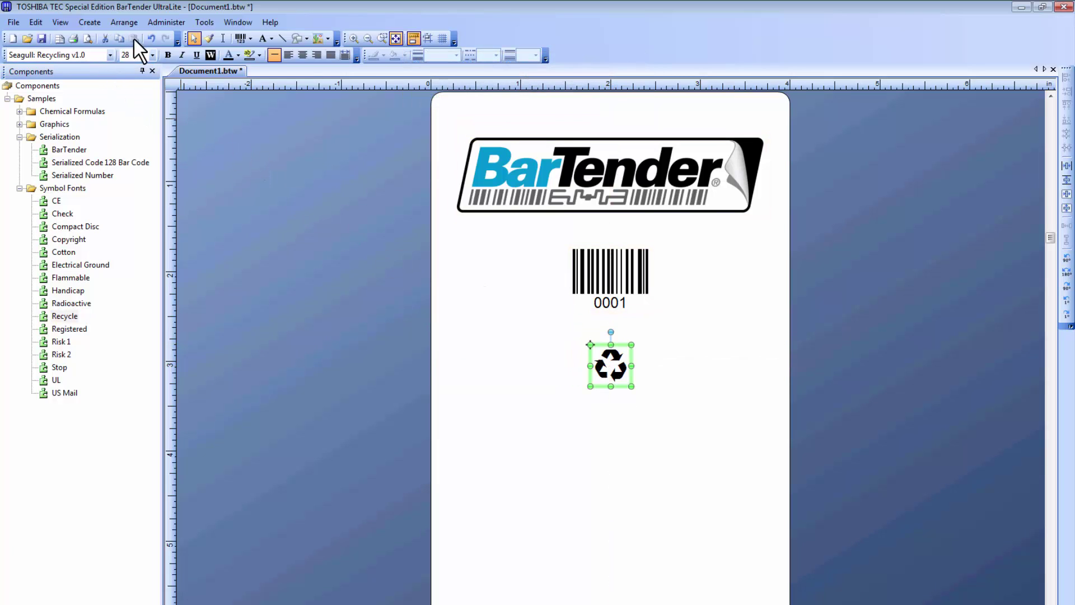
Step: Add a single-line 'Sample Text' object centred below the recycle symbol
click(271, 41)
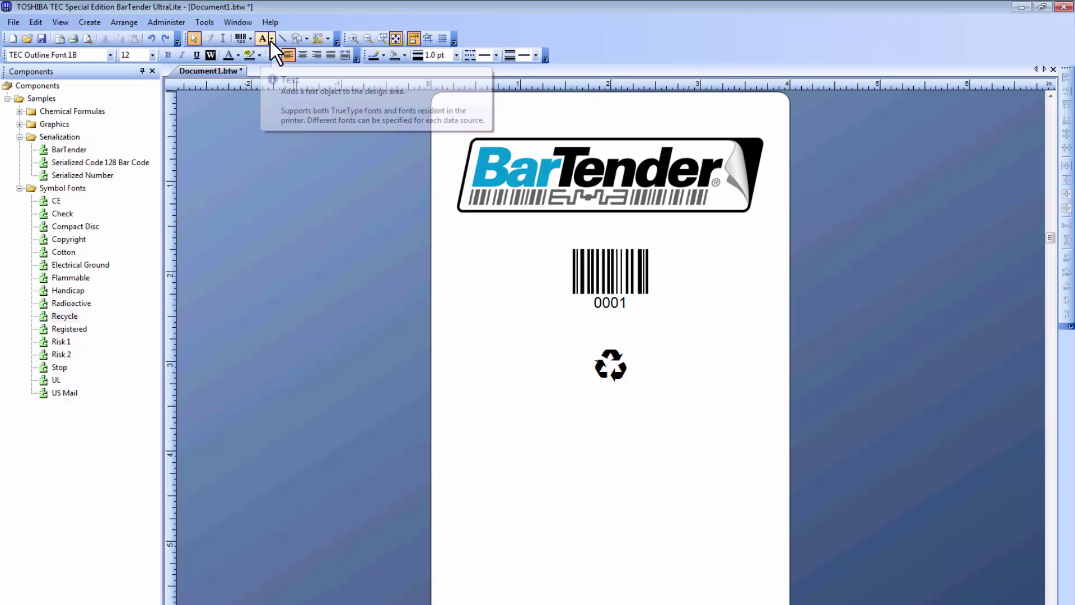
click(271, 40)
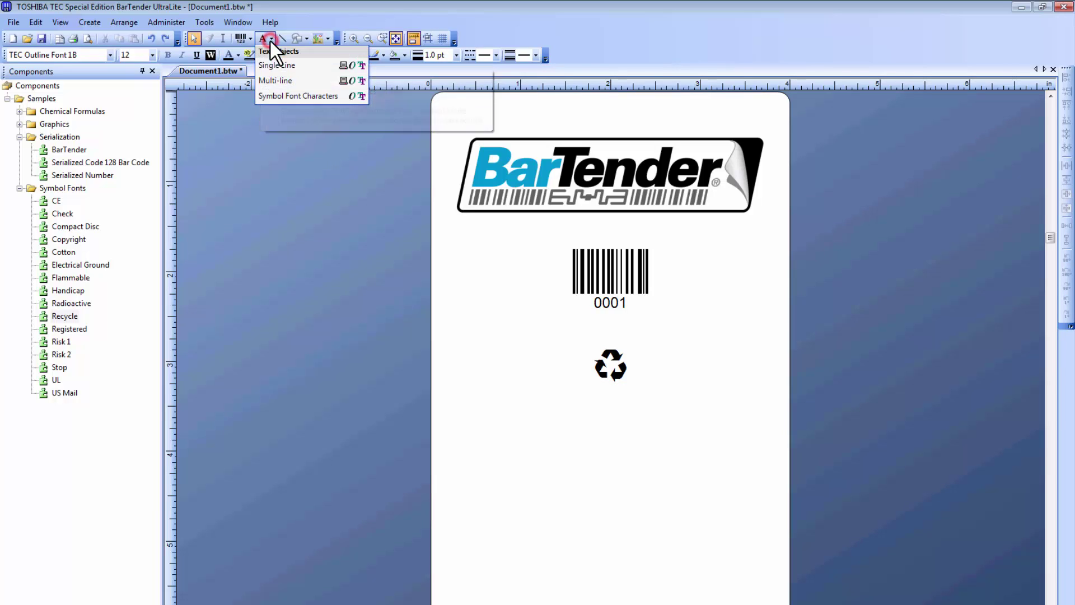
click(267, 65)
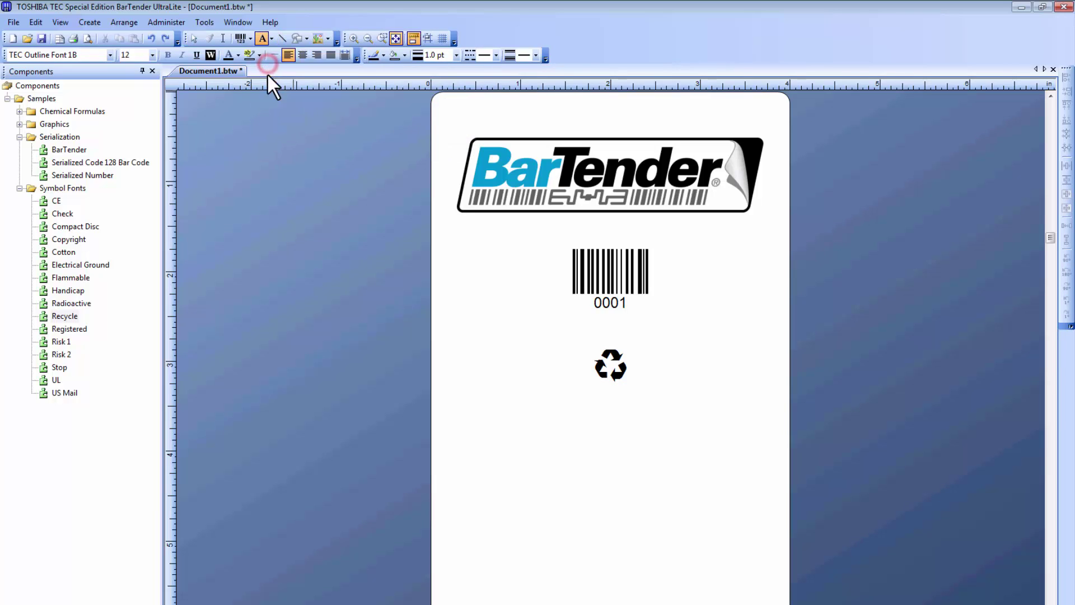
click(533, 447)
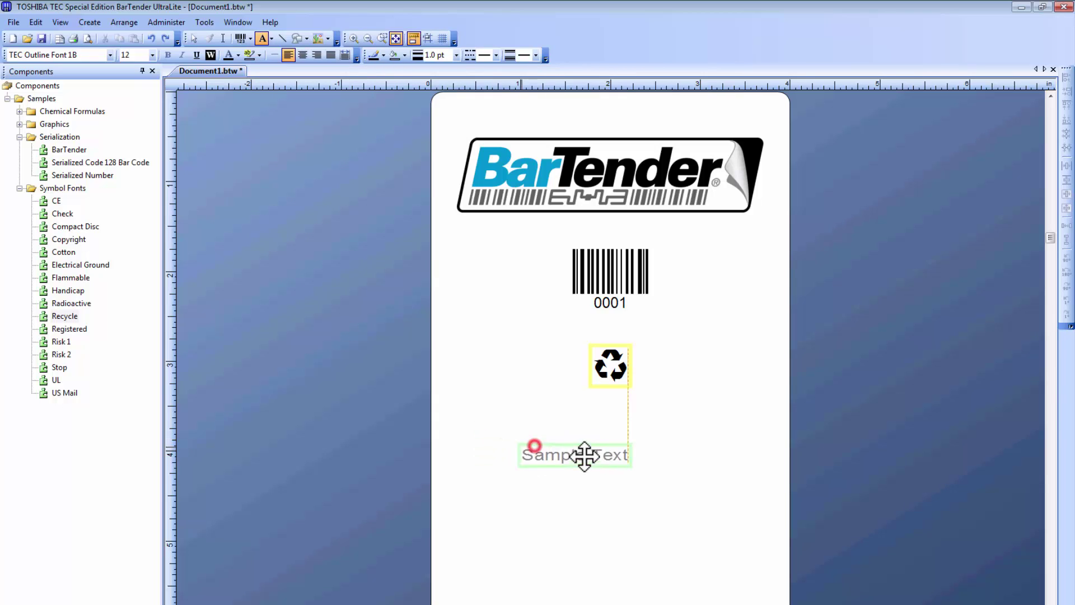
drag(581, 454, 611, 458)
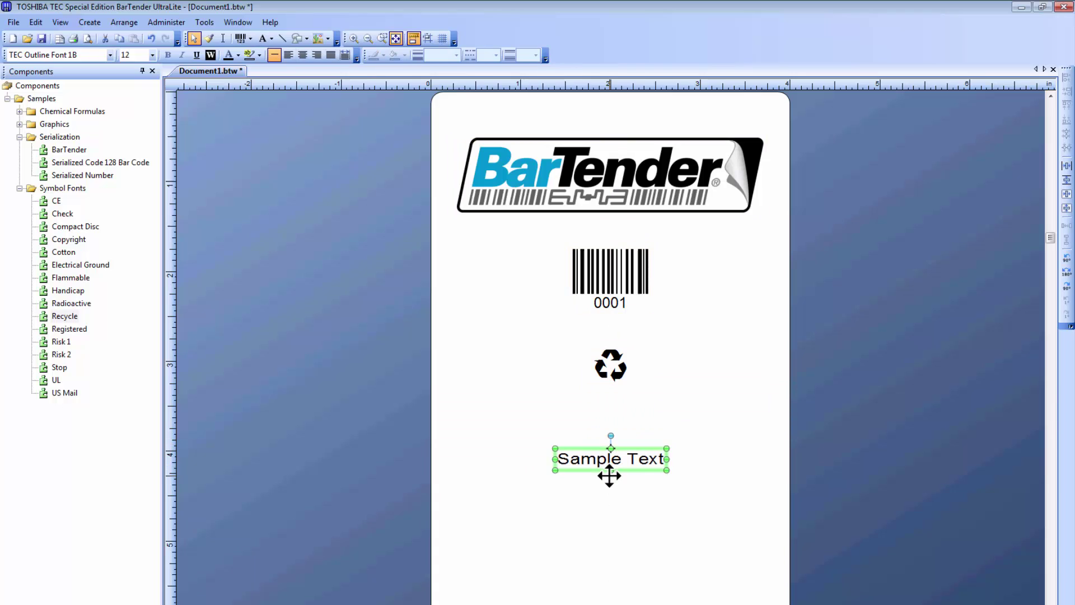
click(378, 494)
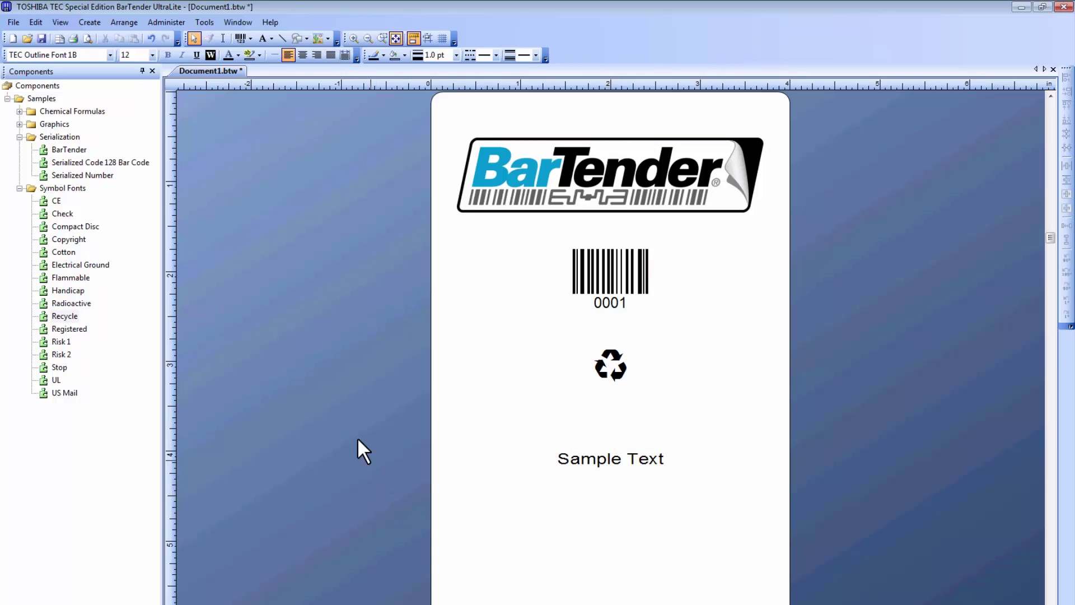
Step: Bring up the print settings to print the finished label on the Toshiba printer
click(12, 23)
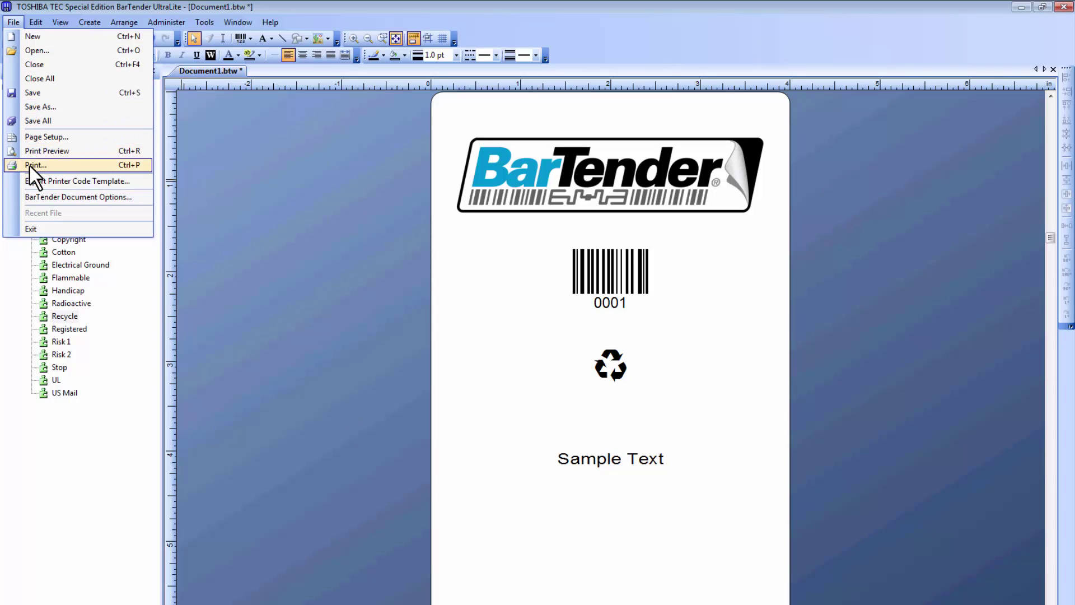
click(193, 162)
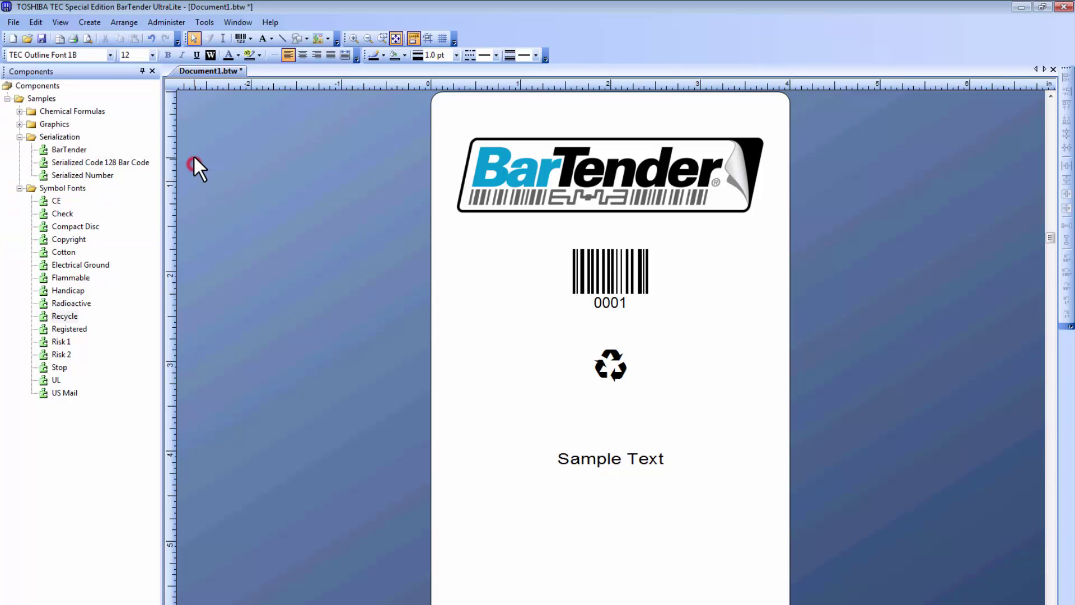
click(73, 39)
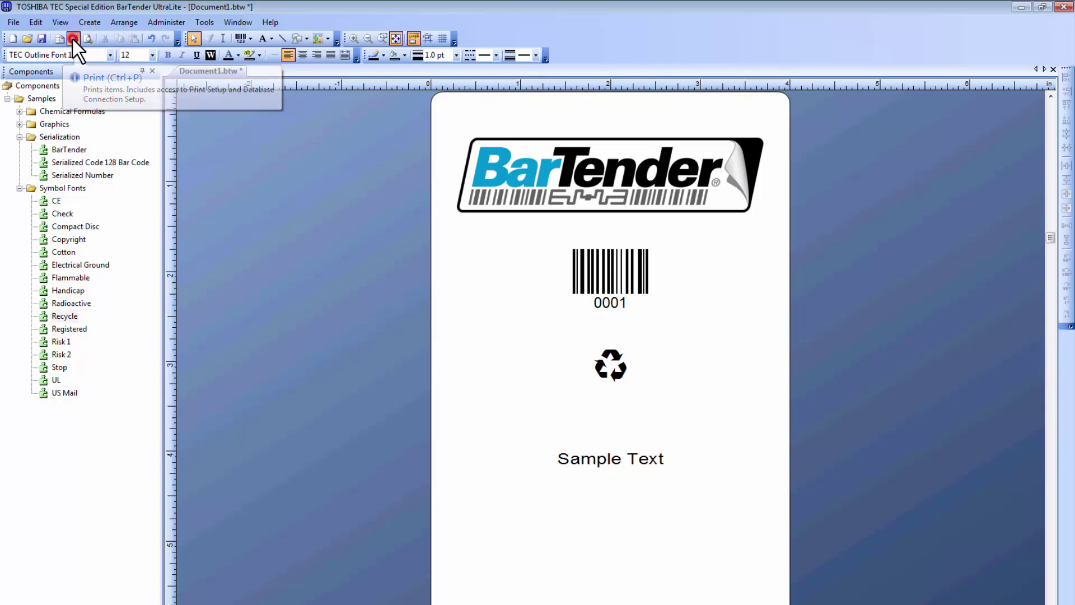